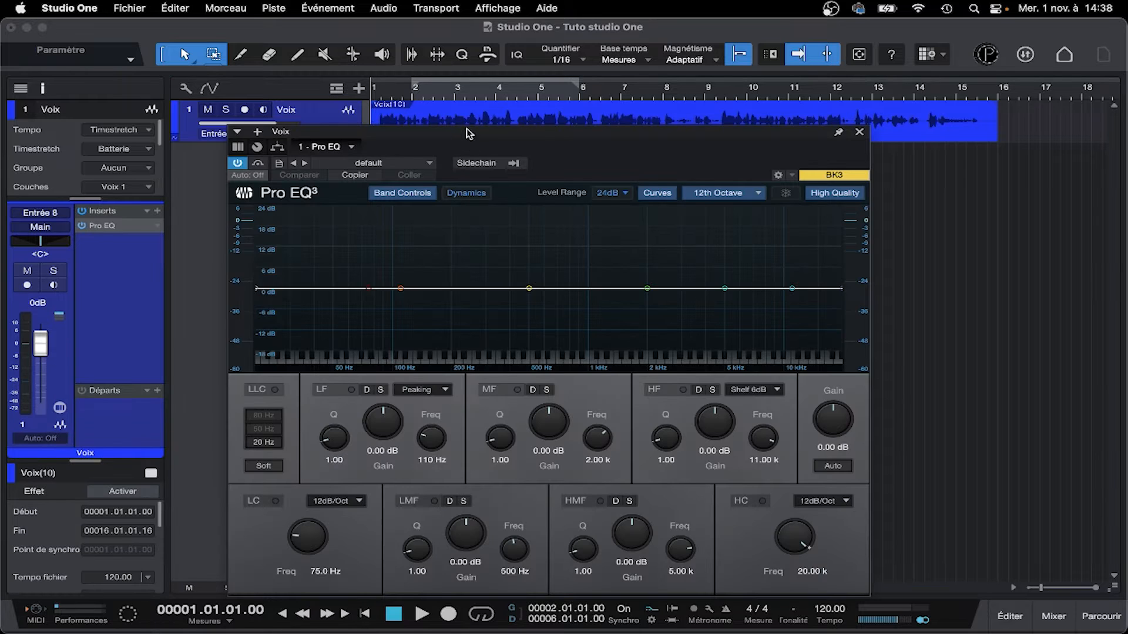
- Play the Voix track to examine its spectrum and the input and output levels in Pro EQ
mouse_move(468, 132)
left_mouse_down()
mouse_move(486, 119)
mouse_move(487, 129)
left_mouse_up()
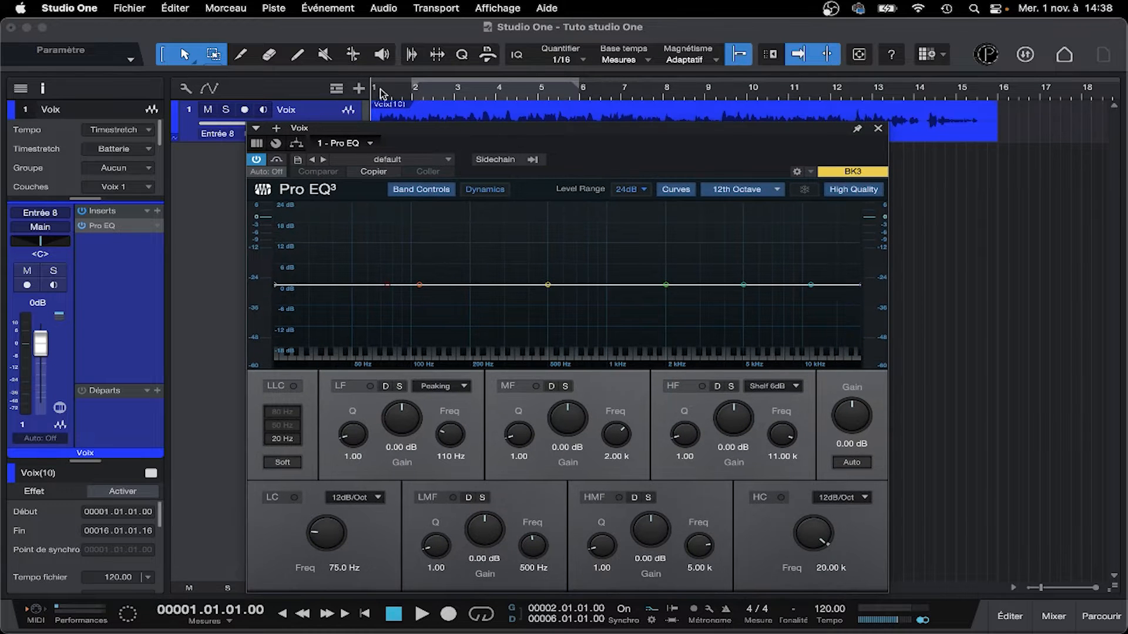
left_click(318, 114)
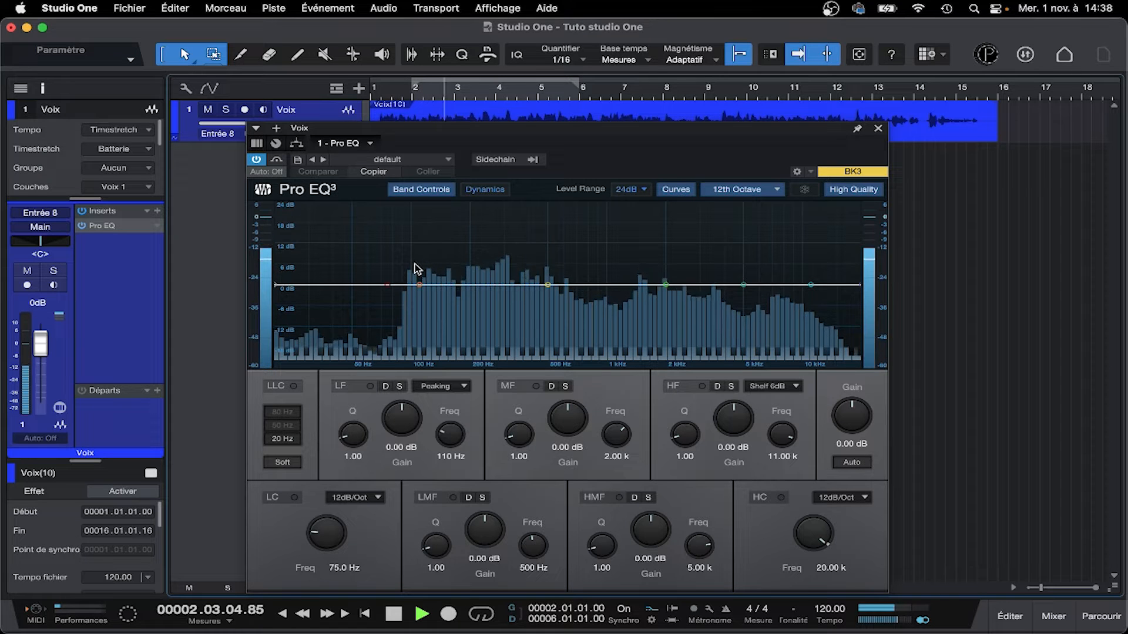
key("space")
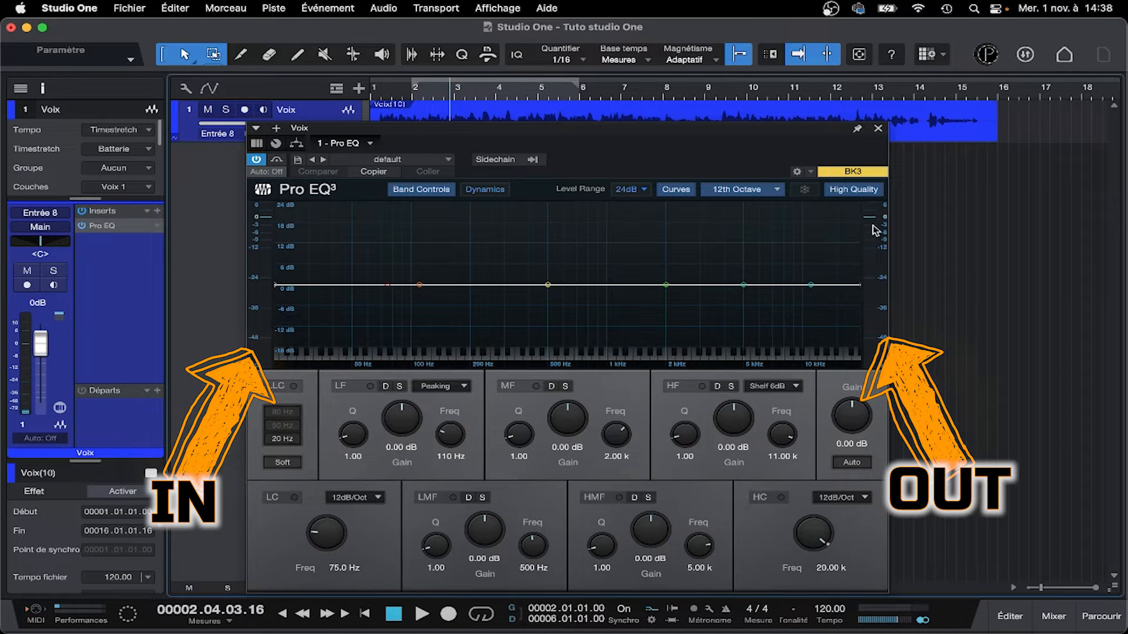
- Boost the LMF band to about 14 dB, the MF band to about 18 dB and the HMF band to about 15 dB
left_click_drag(549, 288, 542, 236)
left_click_drag(664, 287, 674, 220)
left_click_drag(747, 288, 758, 235)
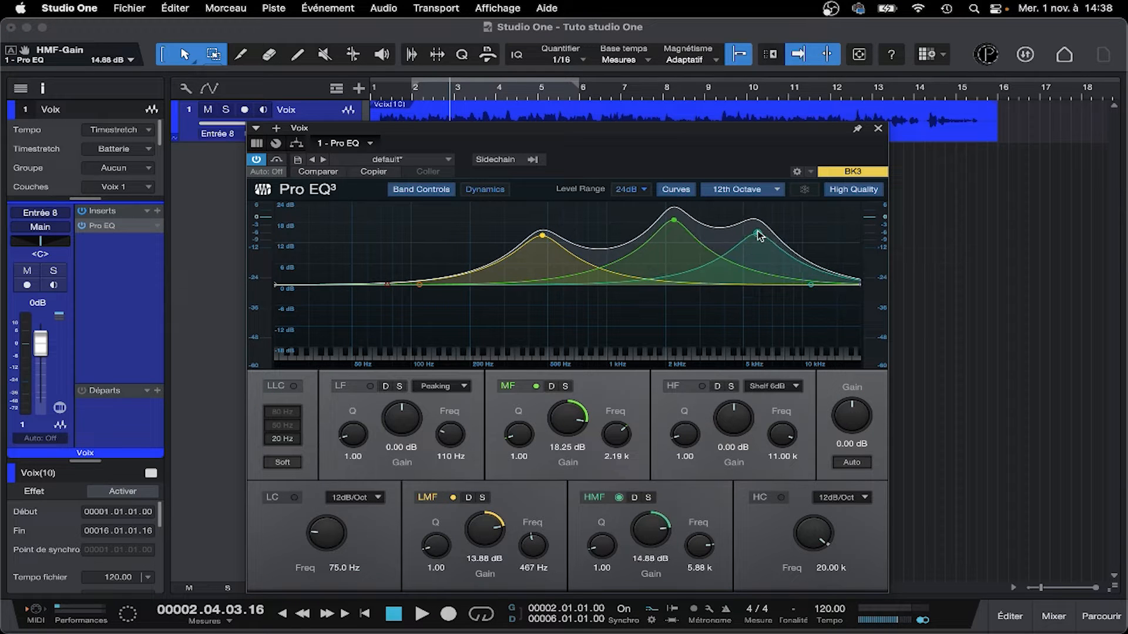
- Play the boosted vocal to compare input and output levels, and reset the boosted EQ bands to flat
key("space")
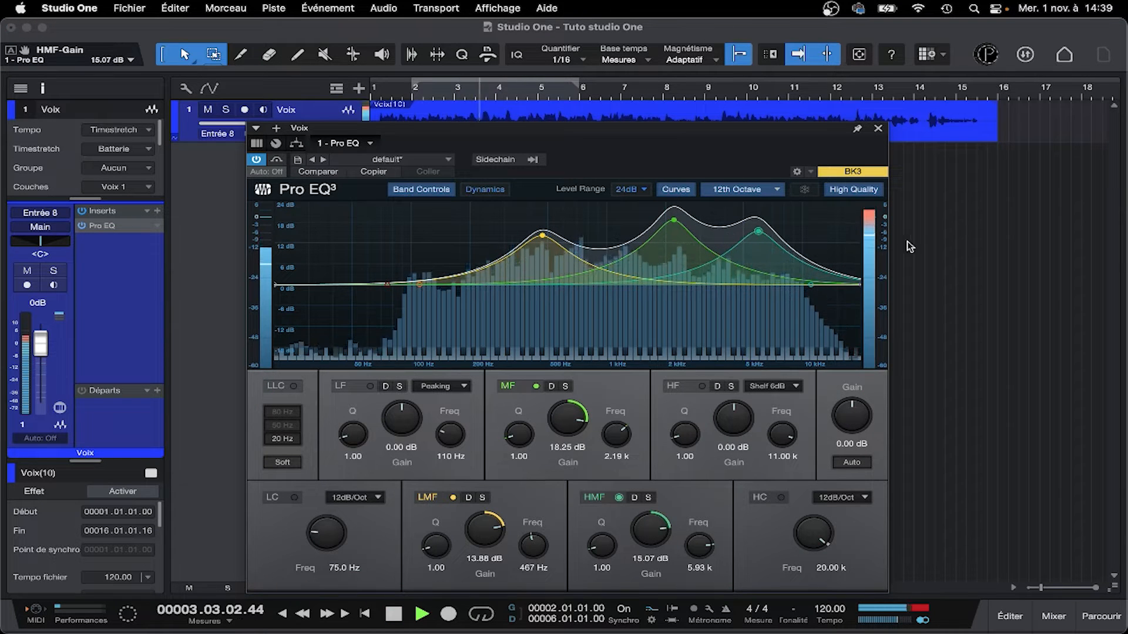
key("space")
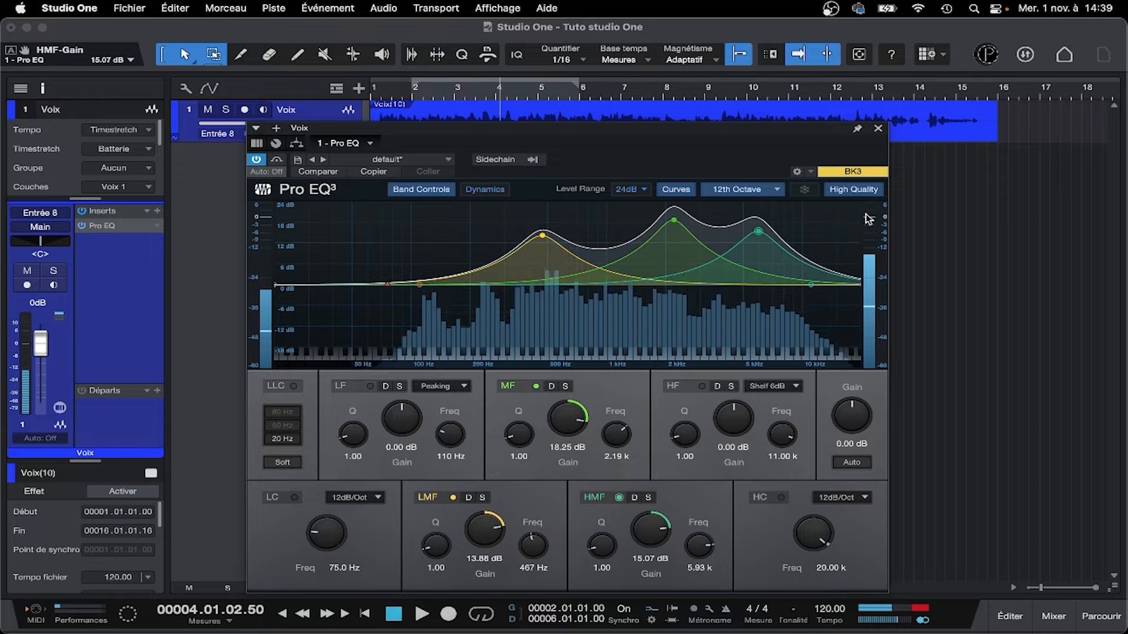
key("space")
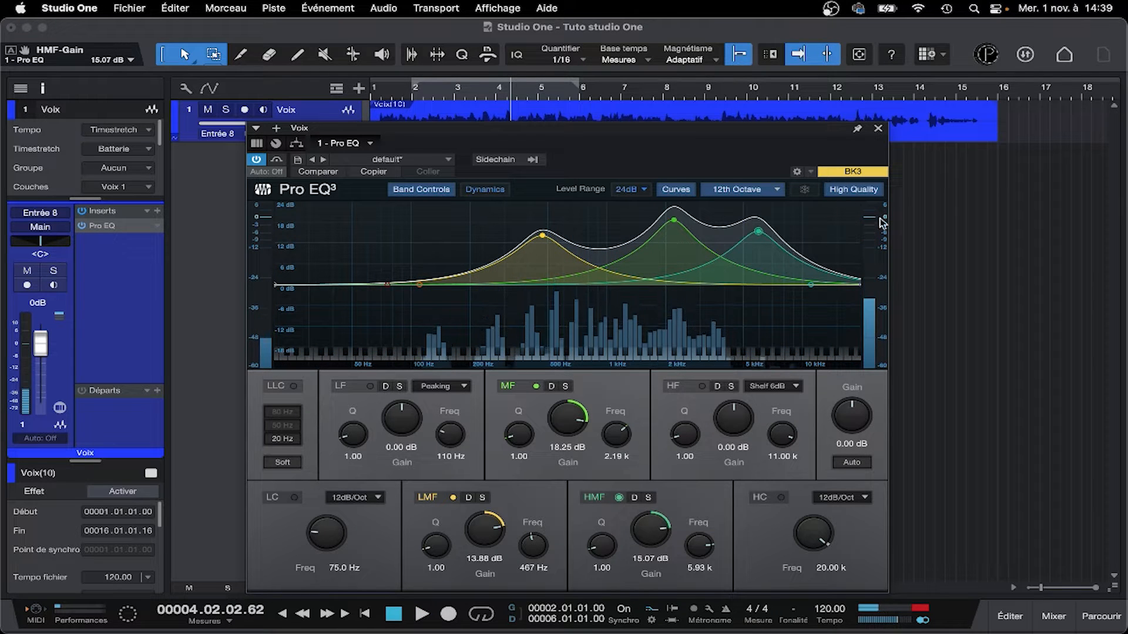
key("space")
left_click_drag(542, 235, 539, 280)
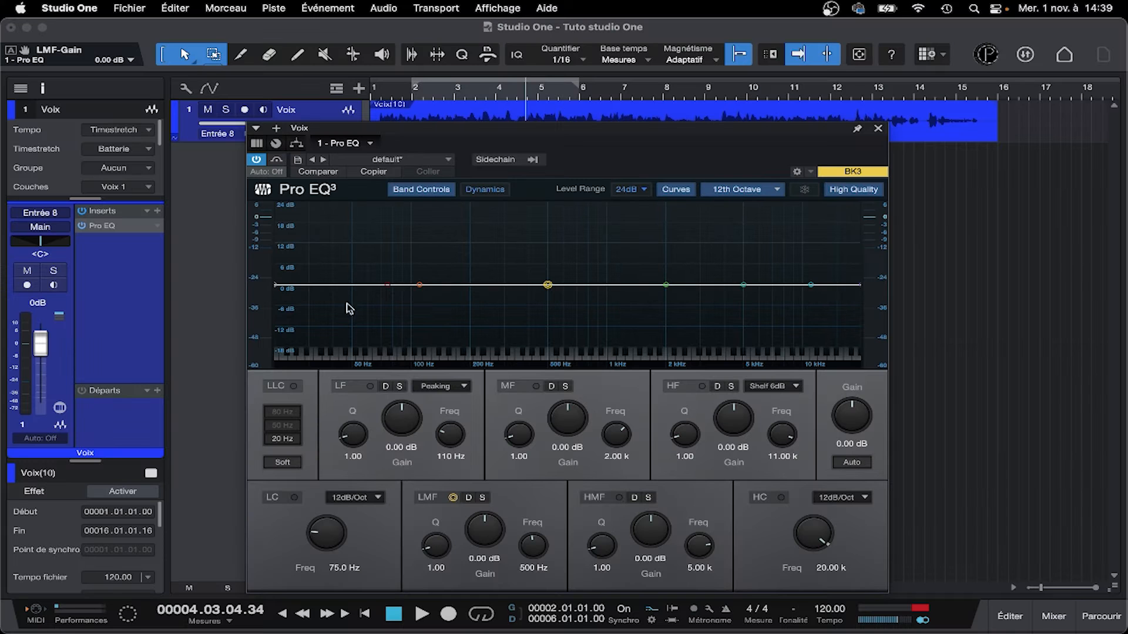
- Activate the low-cut (LC) filter
left_click(387, 288)
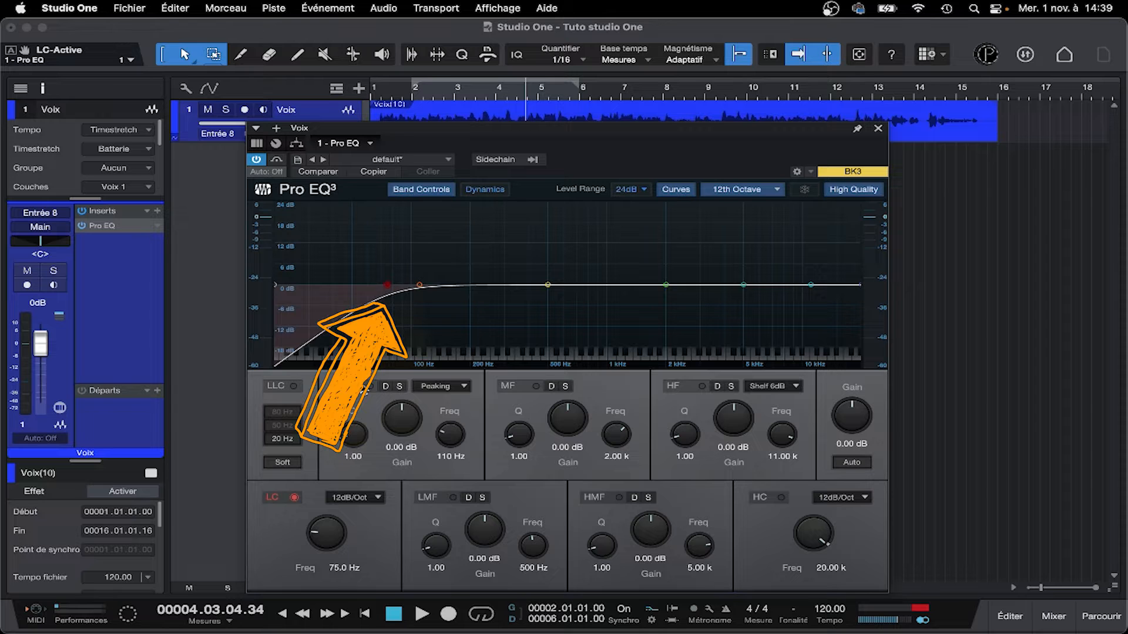
left_click(284, 498)
left_click(283, 498)
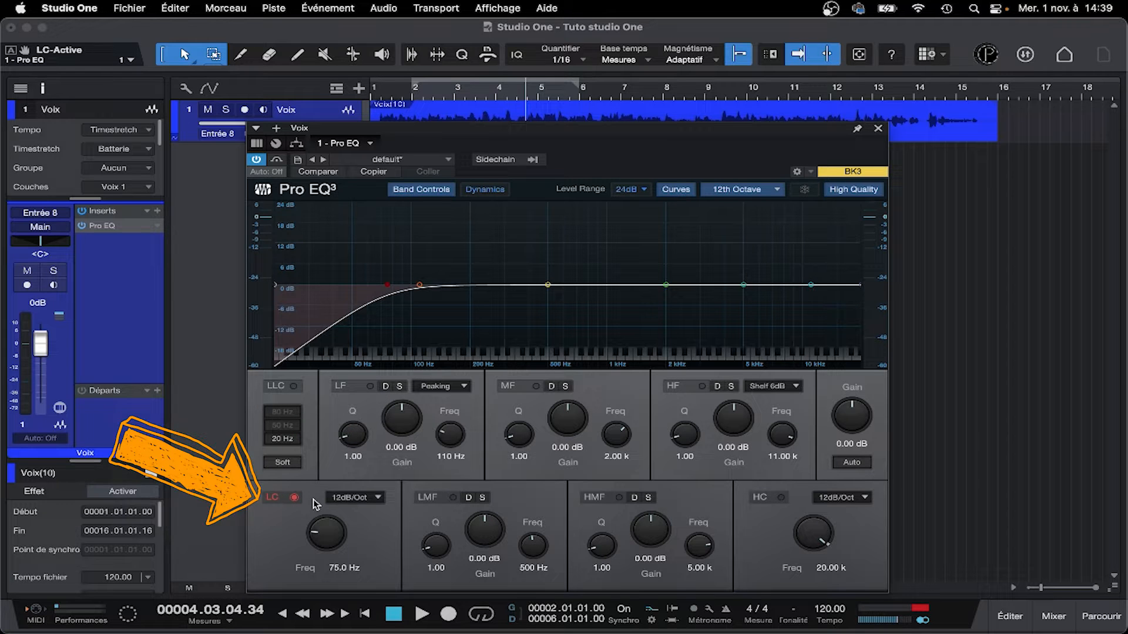
- Set the low-cut filter's frequency to about 76.6 Hz and its slope to 24dB/Oct
mouse_move(388, 288)
left_mouse_down()
mouse_move(500, 286)
mouse_move(374, 286)
left_mouse_up()
mouse_move(317, 552)
left_mouse_down()
mouse_move(329, 508)
mouse_move(322, 539)
left_mouse_up()
left_click(355, 503)
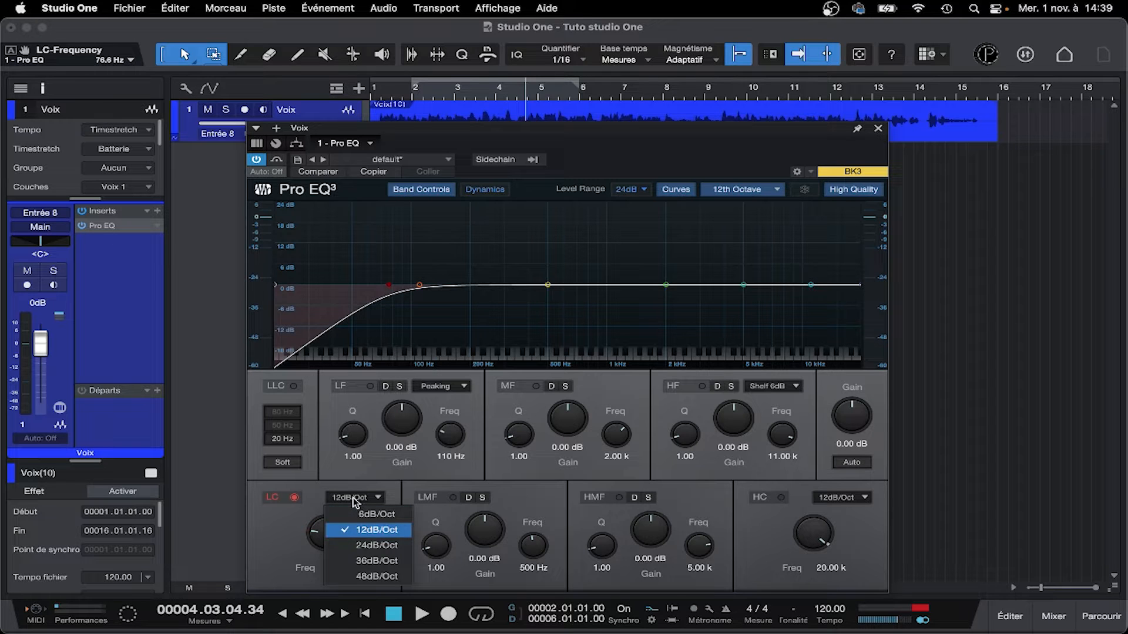
left_click(358, 547)
- Lower the low-cut frequency to about 42.2 Hz, set its slope to 48dB/Oct and audition the vocal
left_click_drag(392, 292, 338, 286)
left_click(374, 499)
left_click(378, 574)
key("space")
- Activate the LF band and adjust it to about 103 Hz and -0.20 dB with Q 4.75 during an audition
left_click(419, 285)
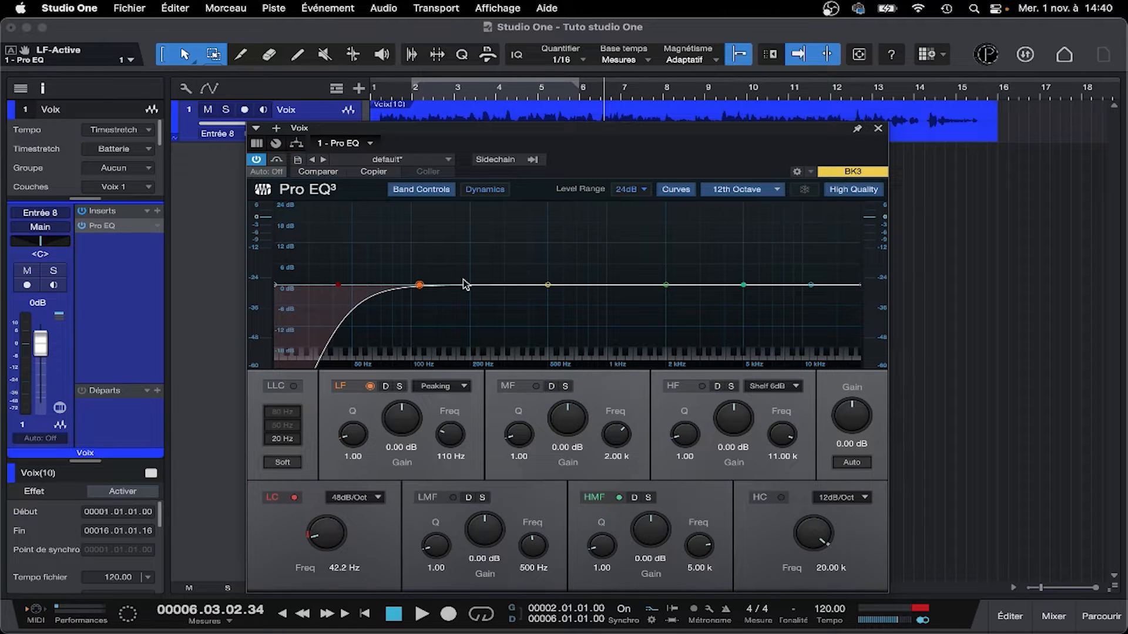
mouse_move(421, 278)
left_mouse_down()
mouse_move(422, 259)
mouse_move(566, 252)
mouse_move(549, 241)
mouse_move(432, 238)
mouse_move(429, 267)
mouse_move(420, 239)
mouse_move(667, 244)
mouse_move(465, 239)
mouse_move(414, 285)
left_mouse_up()
key("space")
key("space")
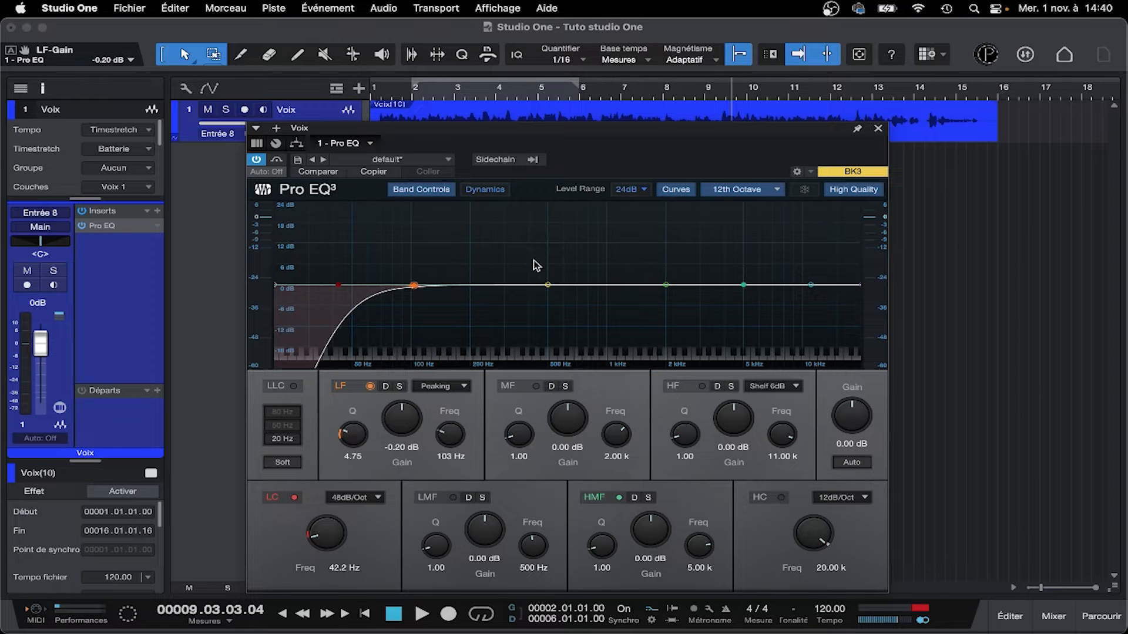
- Activate and solo the LMF band, and sweep its frequency up to about 4.42 kHz during playback
left_click(549, 286)
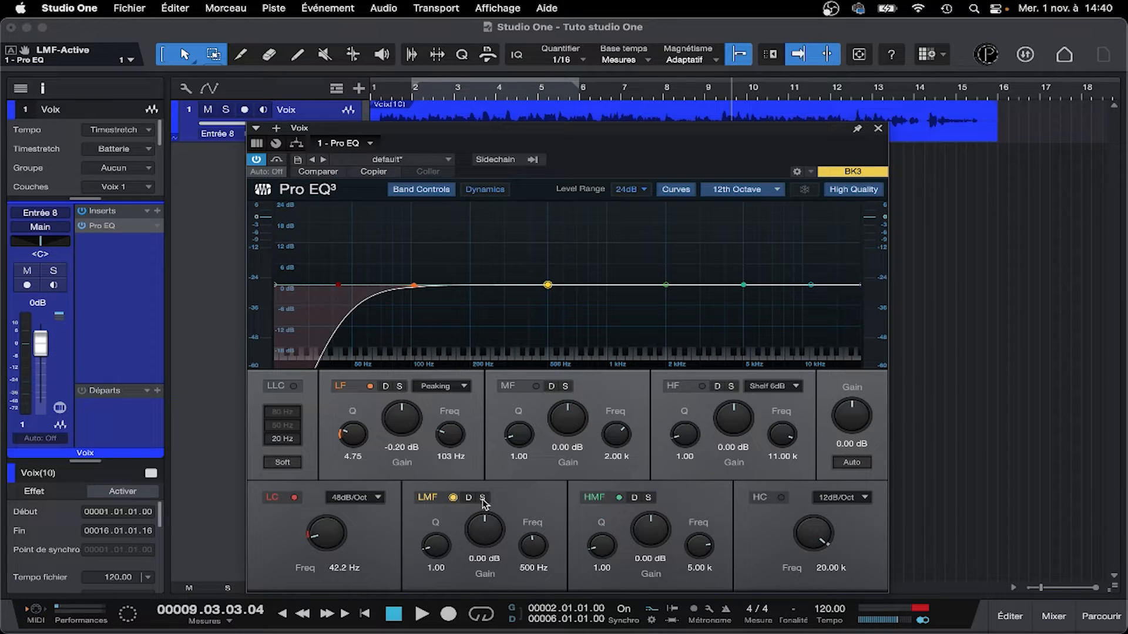
left_click(483, 499)
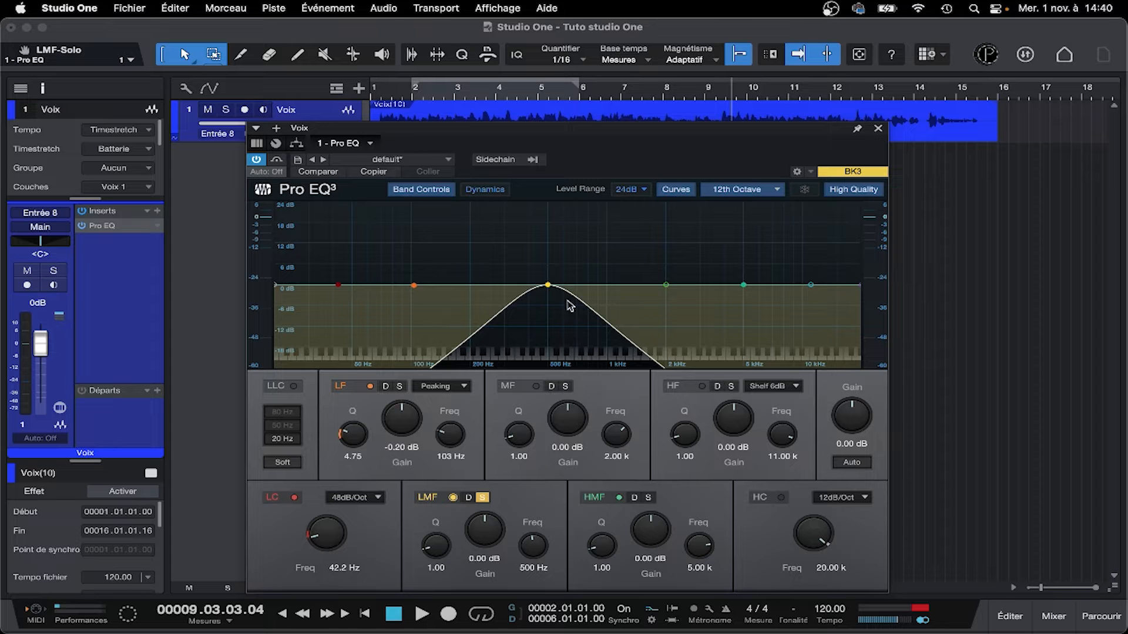
key("space")
left_click_drag(548, 285, 733, 284)
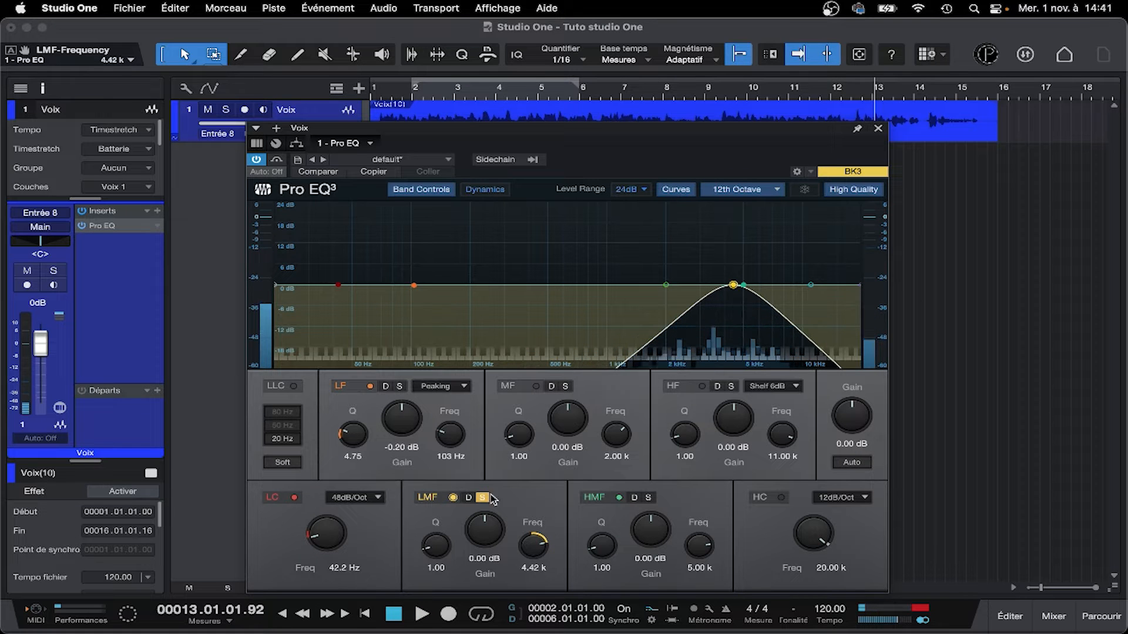
- Narrow the soloed LMF band and tune it to 6.81 kHz by ear, leaving solo off with -10.32 dB gain and Q 8.63
scroll(432, 546, "up", 5)
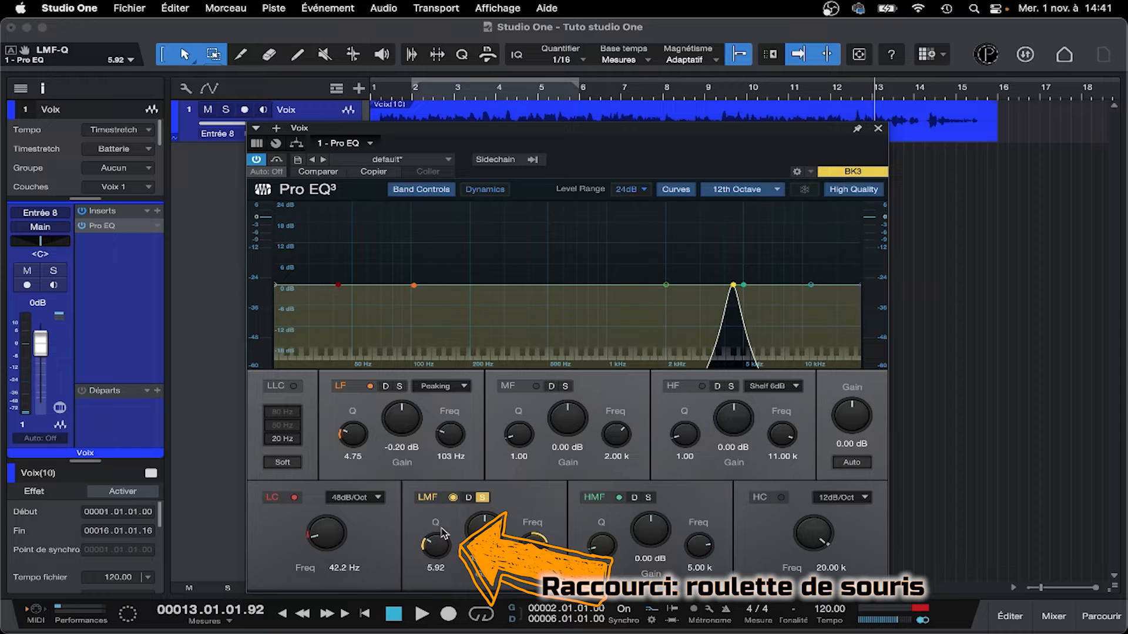
key("space")
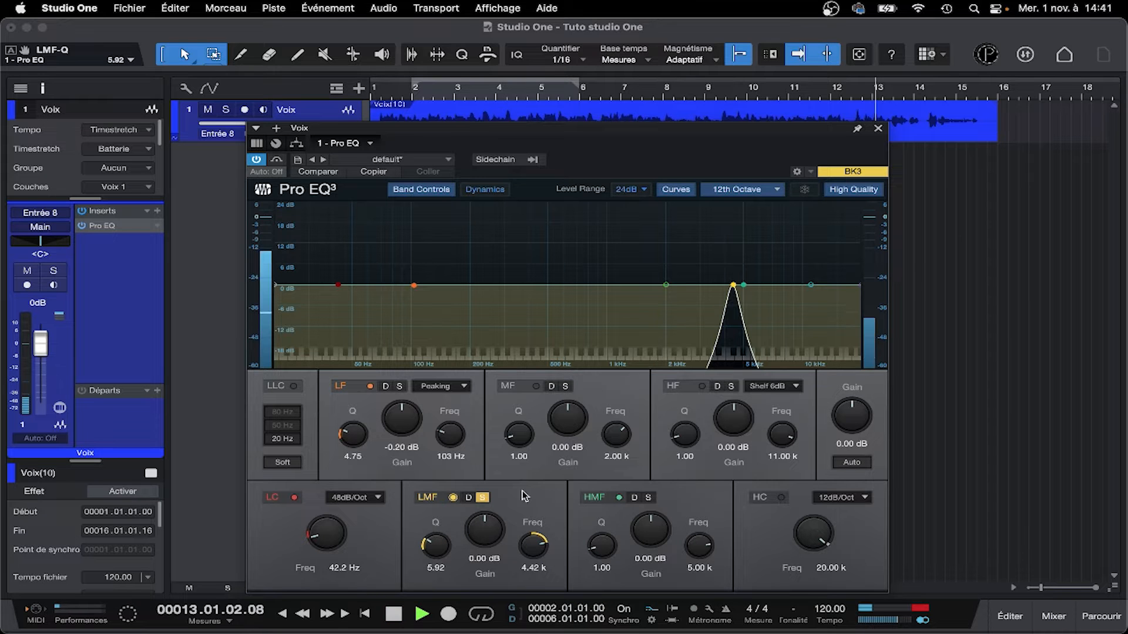
left_click_drag(734, 284, 770, 271)
key("space")
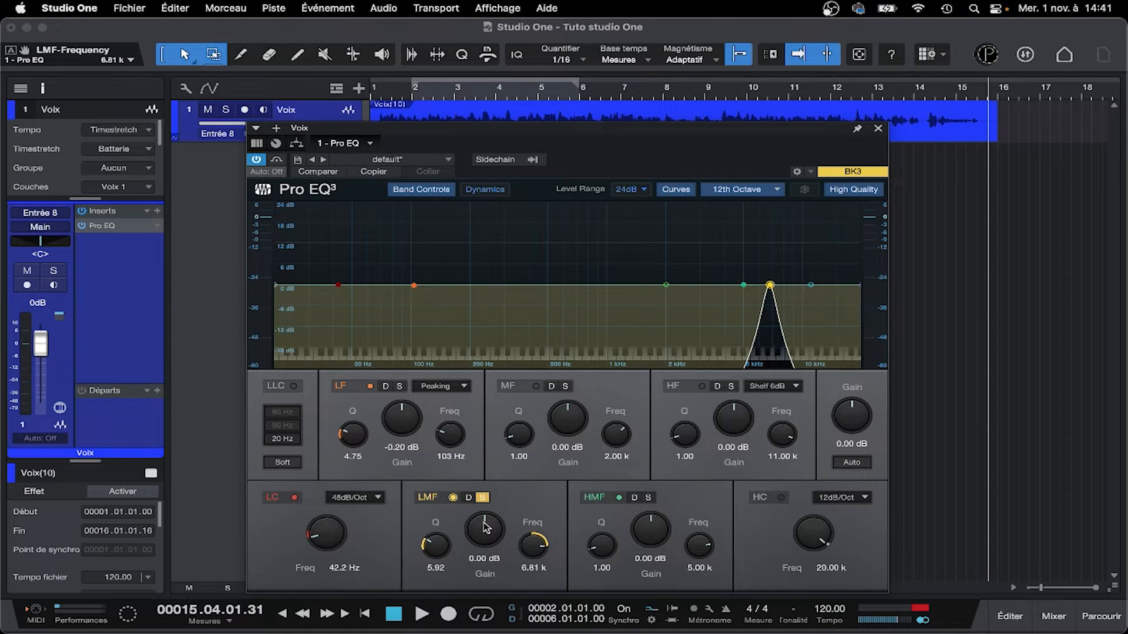
left_click(483, 498)
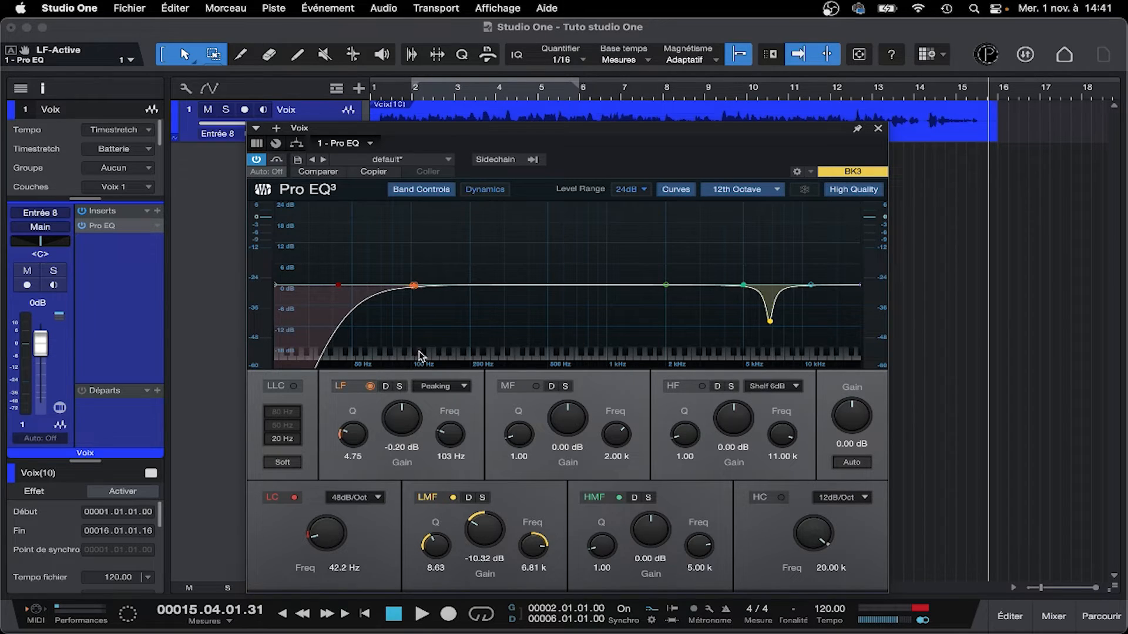
- Solo the LF band during playback, widen its Q to 0.68 and move its frequency to about 204 Hz
left_click(399, 386)
key("space")
left_click_drag(413, 289, 420, 369)
left_click_drag(352, 442, 353, 479)
left_click_drag(448, 285, 472, 289)
key("space")
- Boost the LF band's gain to about 5.80 dB and audition the full vocal
left_click_drag(404, 419, 406, 402)
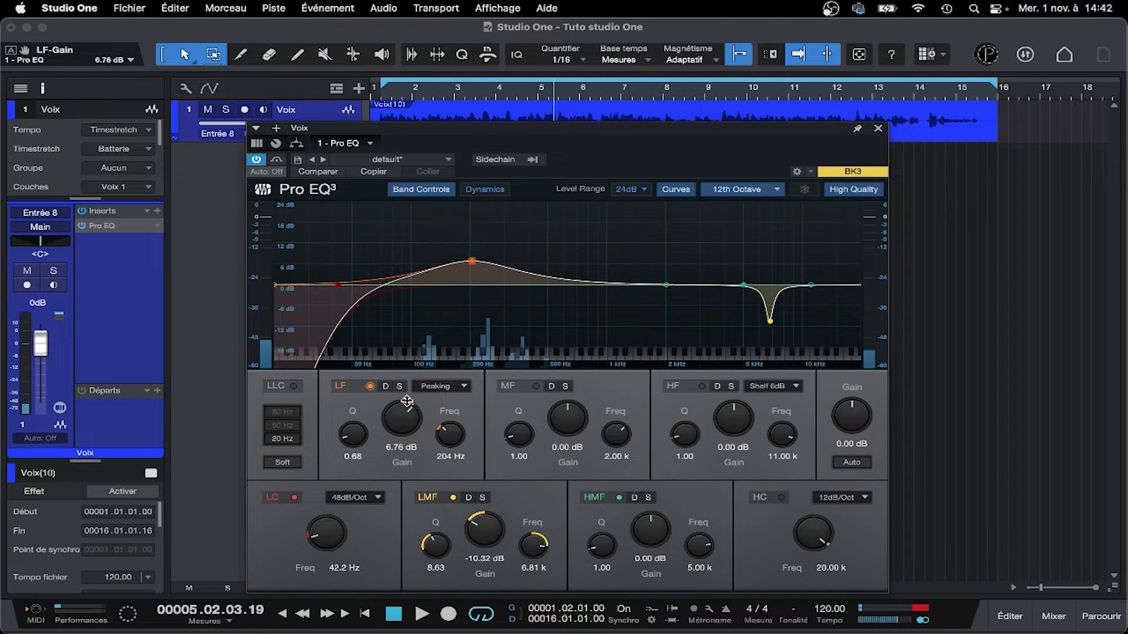
key("space")
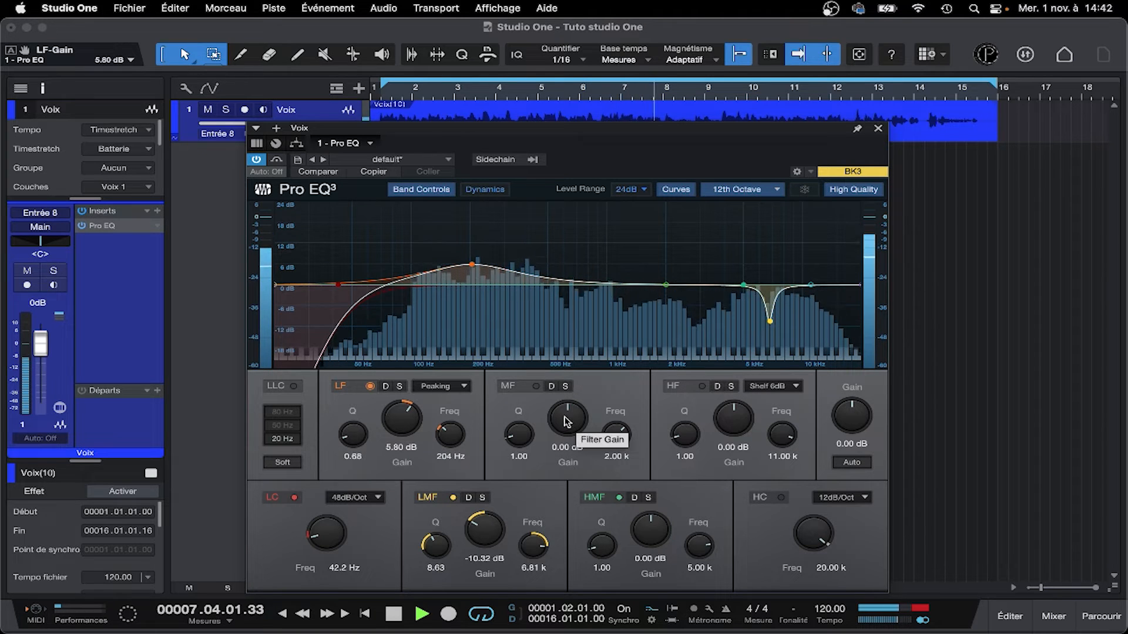
key("space")
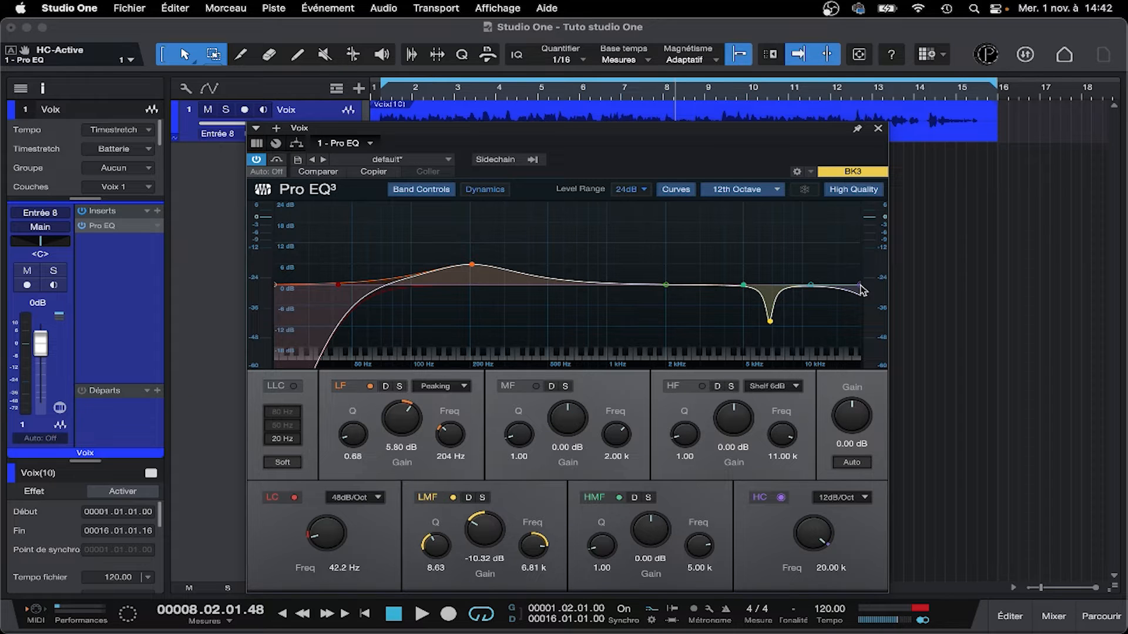
- Lower the high-cut (HC) frequency to about 1.10 kHz with a 36dB/Oct slope
left_click_drag(834, 276, 675, 283)
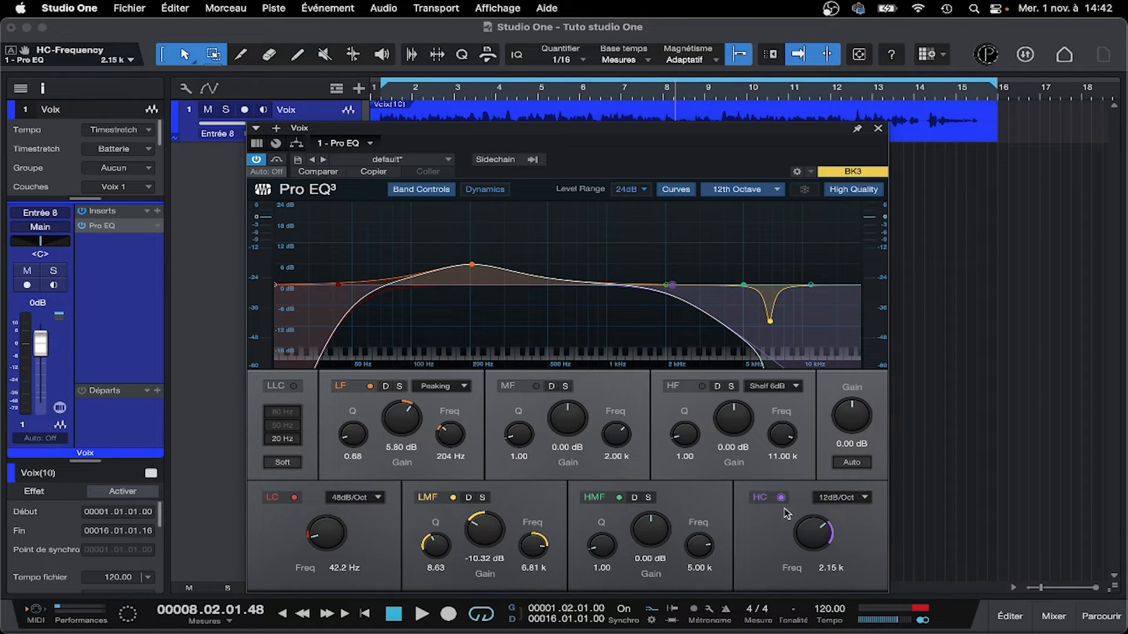
left_click(840, 497)
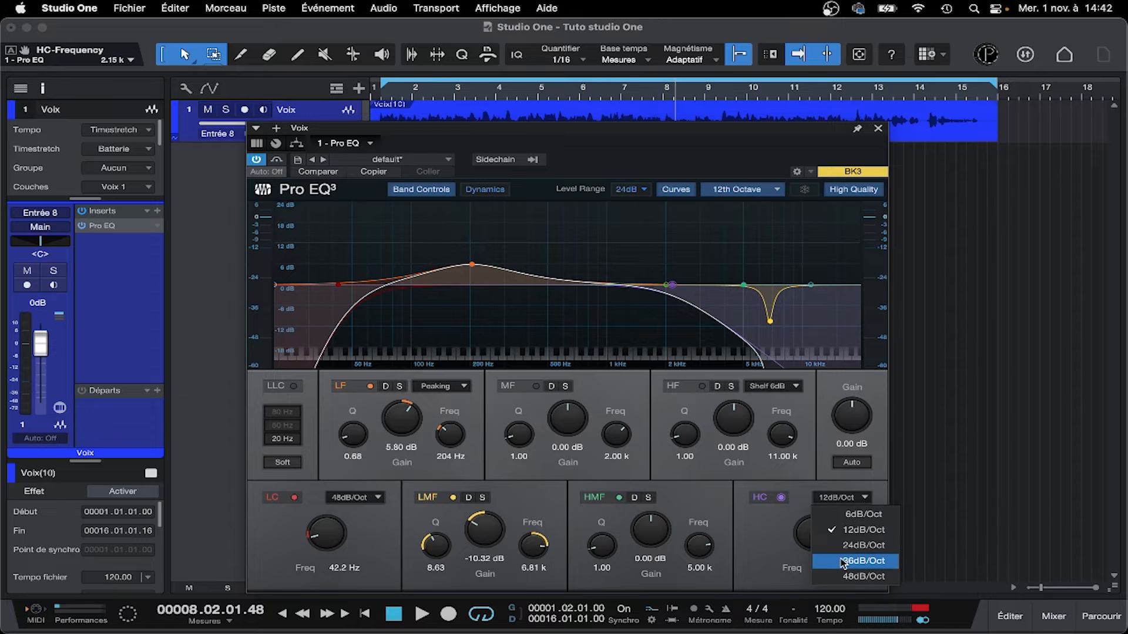
left_click(834, 558)
left_click_drag(646, 286, 615, 285)
- Try a 48dB/Oct slope on the high-cut filter and return it to 12dB/Oct
left_click(851, 498)
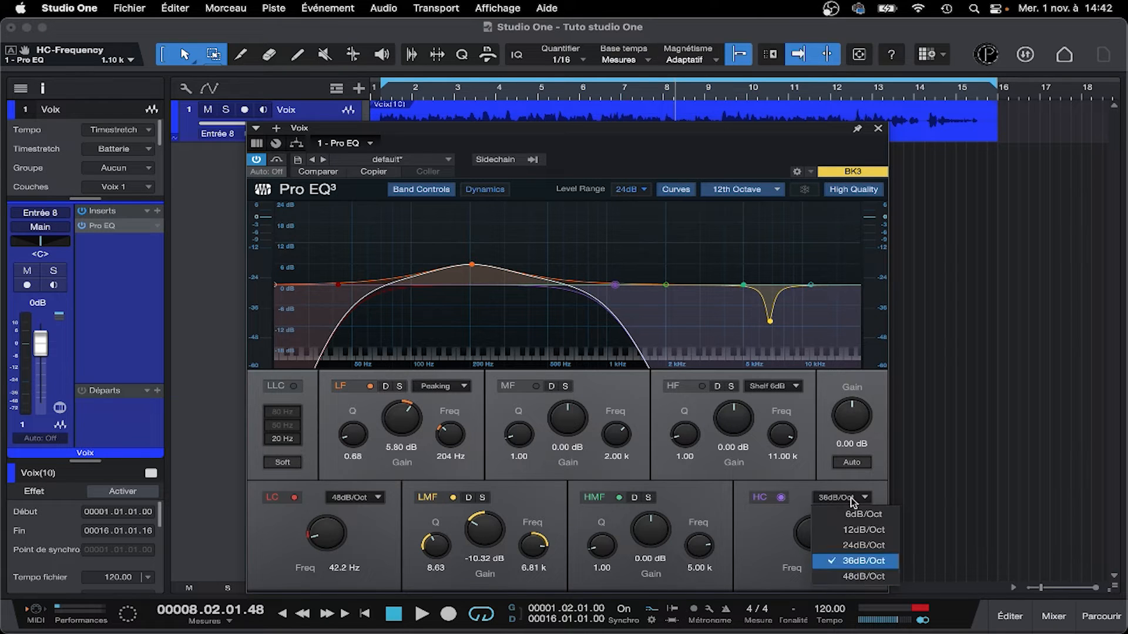
left_click(844, 577)
left_click(846, 500)
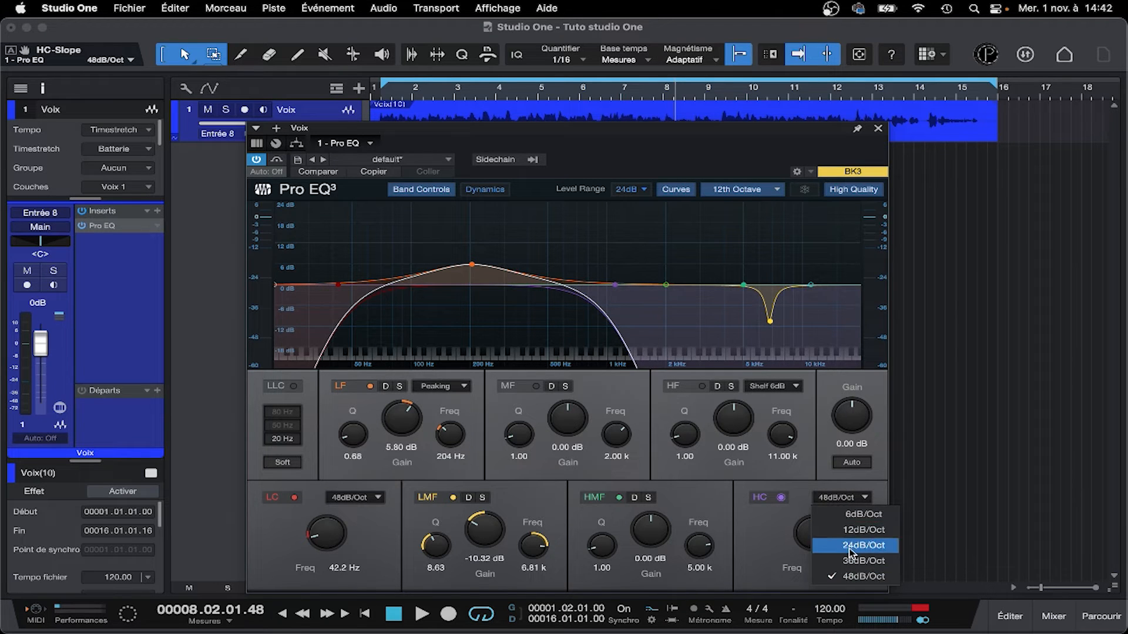
left_click(858, 531)
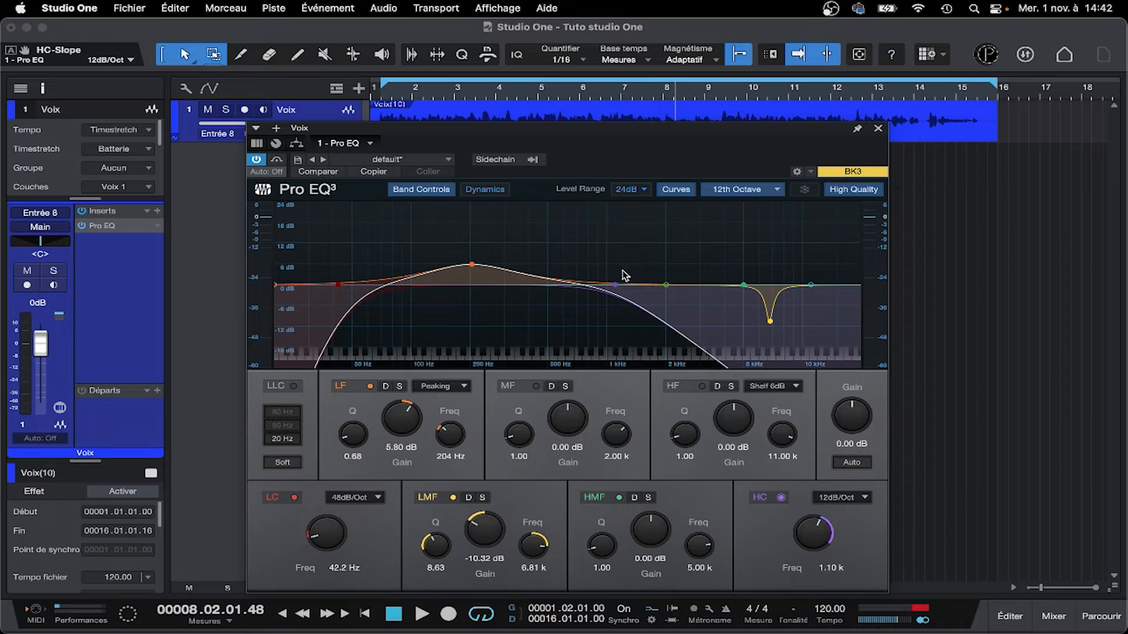
- Sweep the high-cut frequency during playback and settle it at about 9.40 kHz
key("space")
left_click_drag(615, 285, 475, 297)
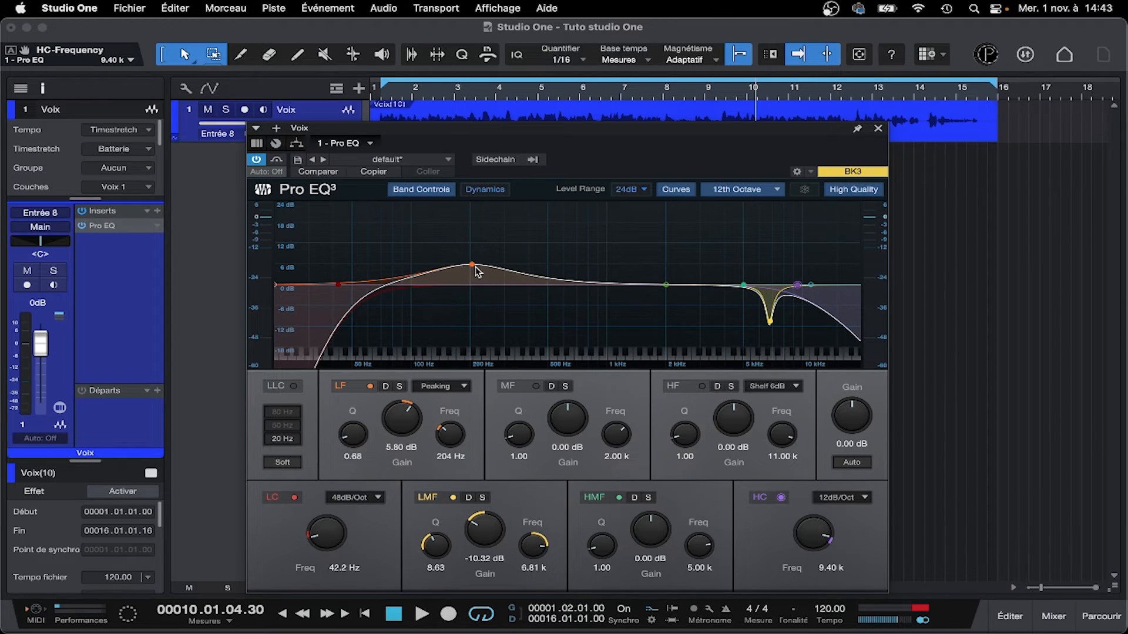
- Enable dynamics on the LF band, raise its range to 6.00 dB and set its threshold to -22.50 dB
left_click(387, 387)
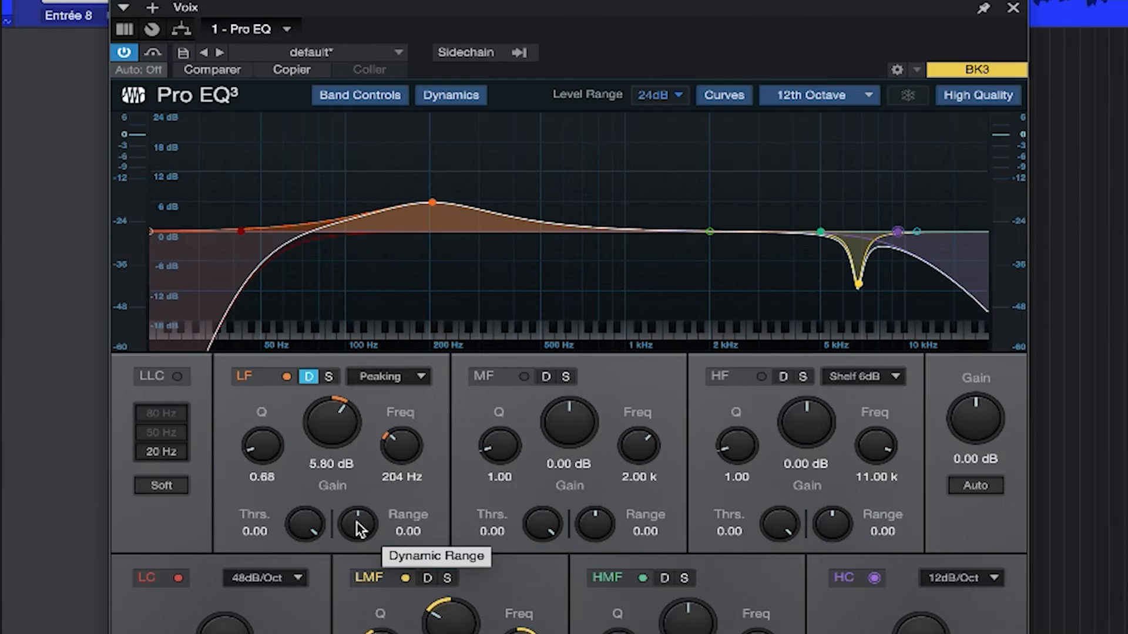
left_click_drag(423, 490, 418, 485)
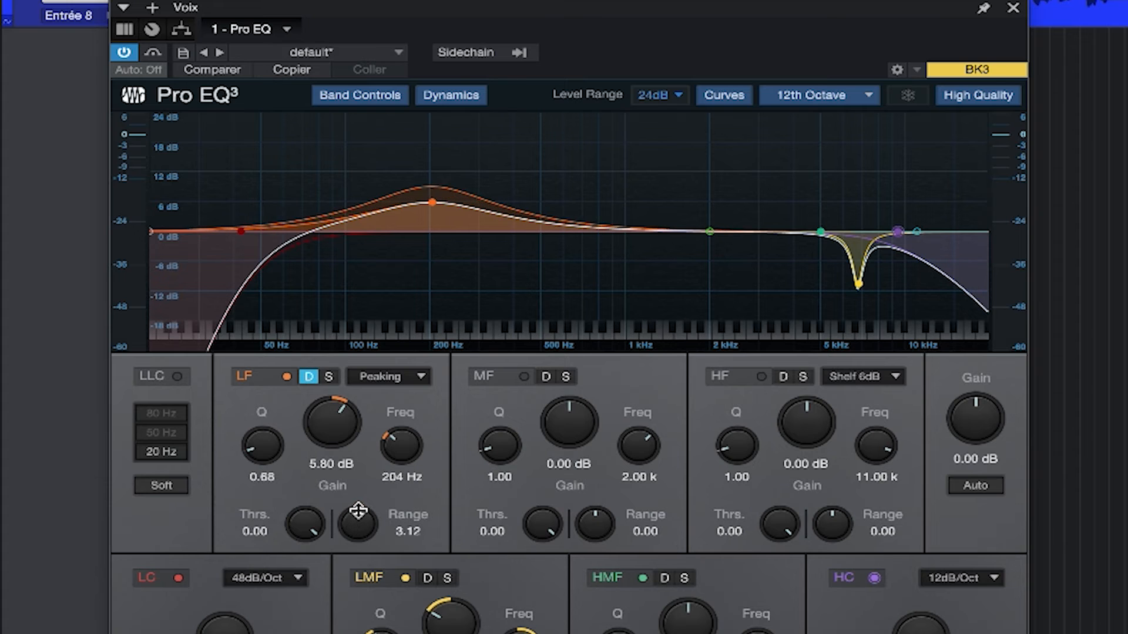
mouse_move(353, 506)
left_mouse_down()
mouse_move(350, 521)
mouse_move(352, 511)
left_mouse_up()
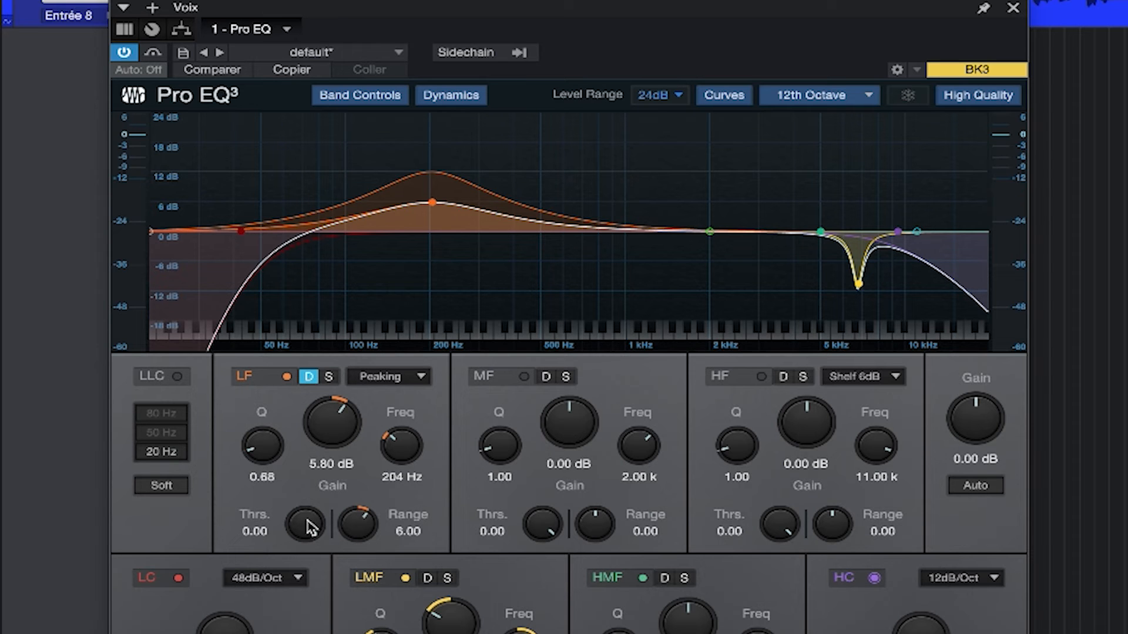
left_click_drag(310, 527, 299, 571)
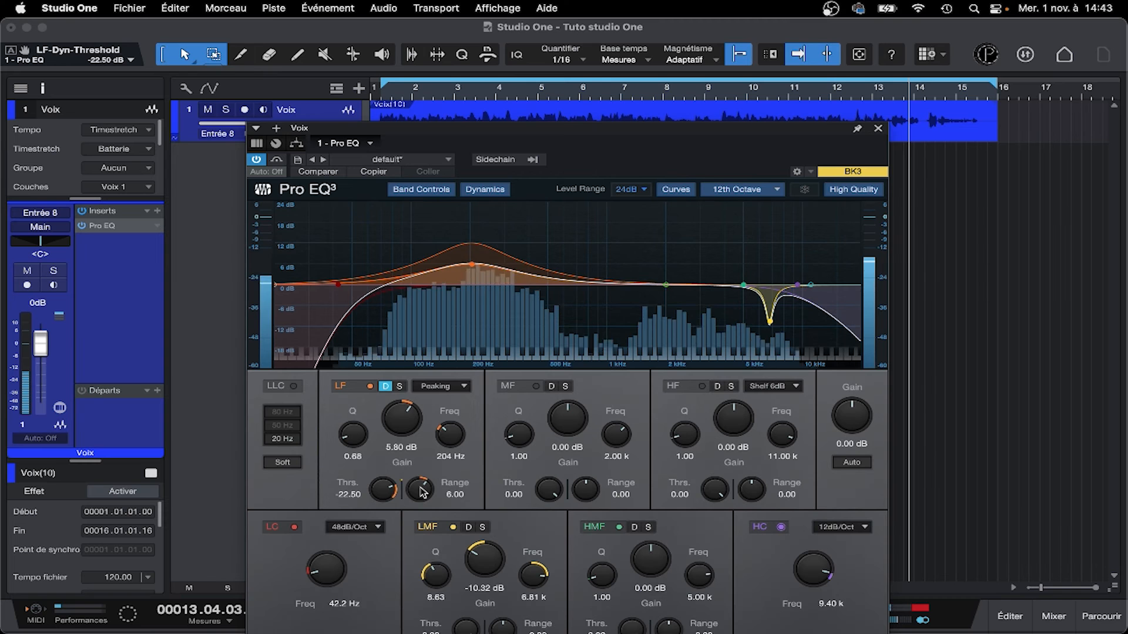
- Set the LF band's dynamic range to about -4.80 dB and audition the dynamic EQ on the vocal
left_click_drag(356, 523, 358, 529)
left_click_drag(419, 493, 417, 505)
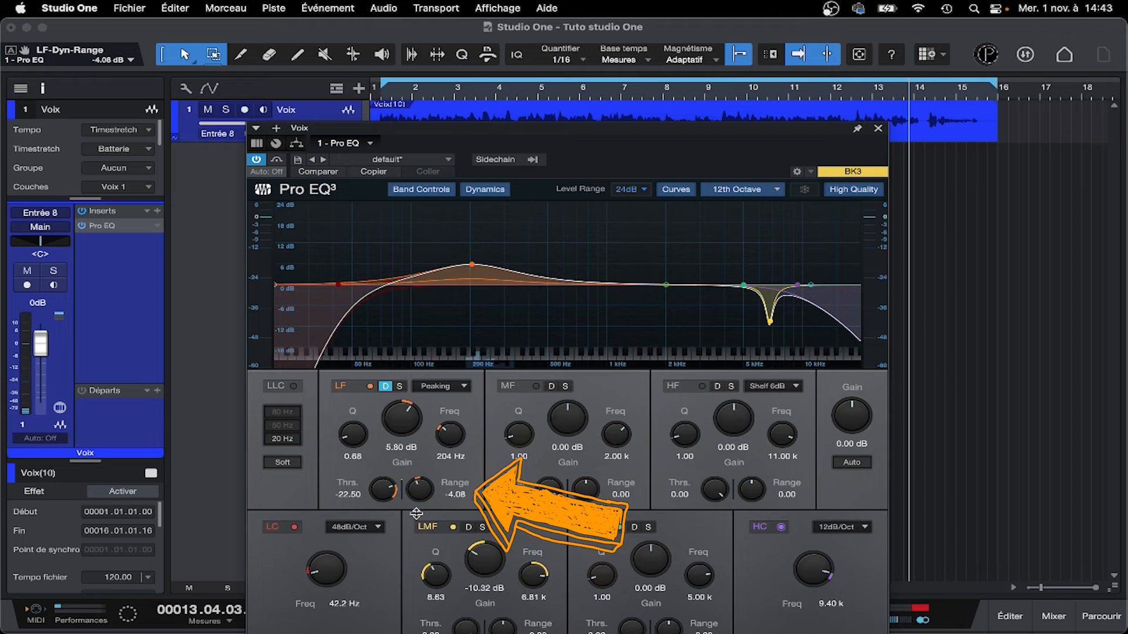
key("space")
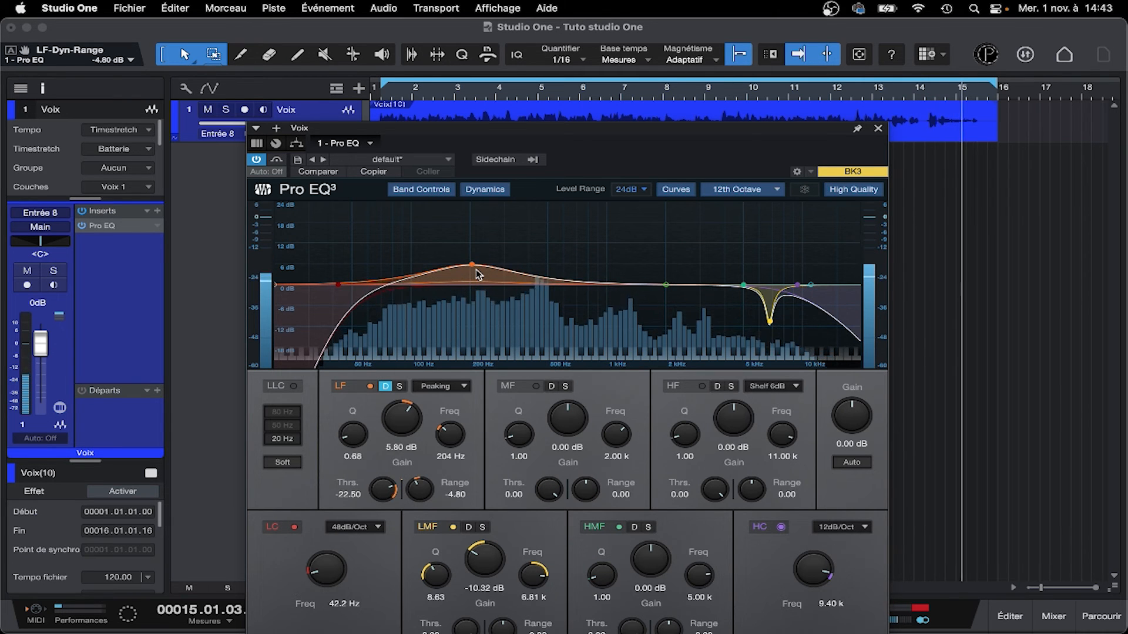
key("space")
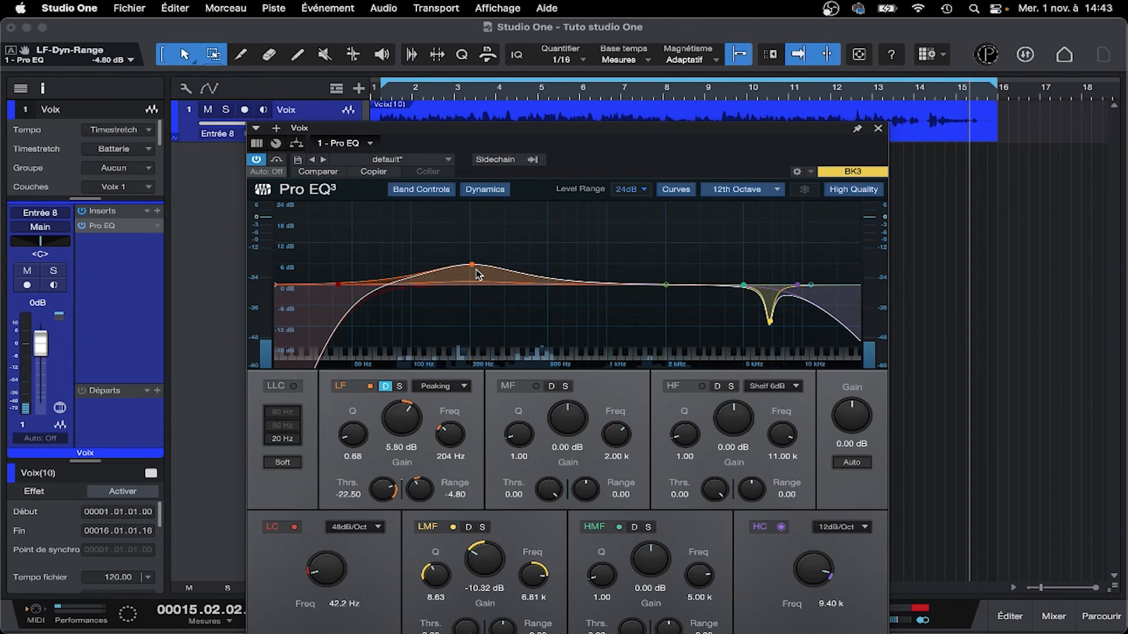